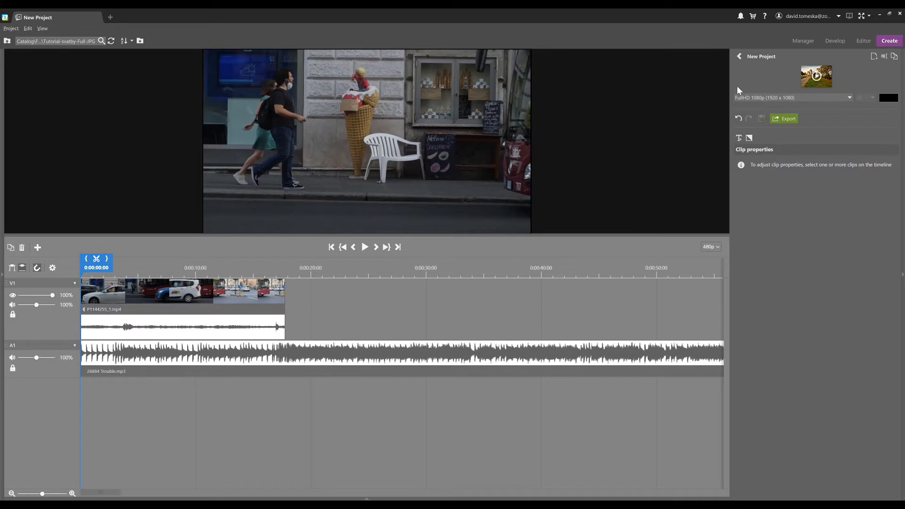
Add a basic Text clip at the start of the timeline, on a new track above the video clip
left_click(739, 139)
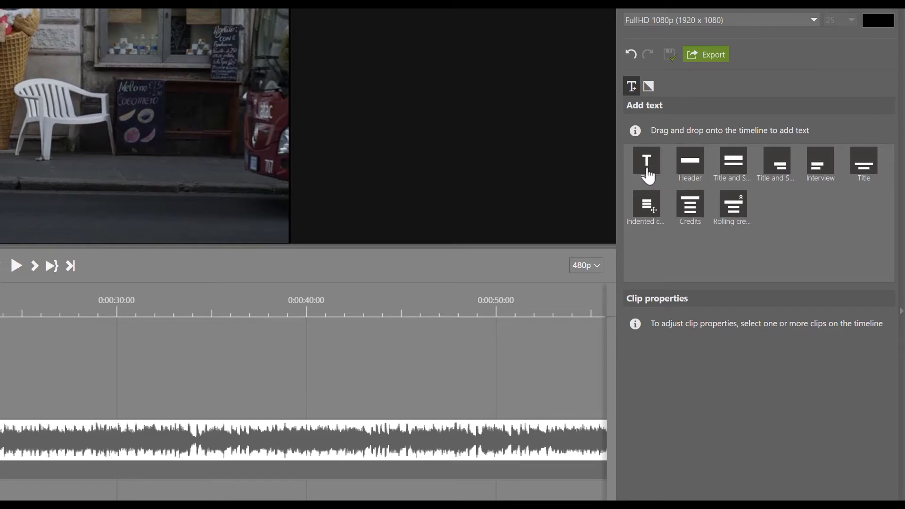
left_click_drag(648, 175, 186, 296)
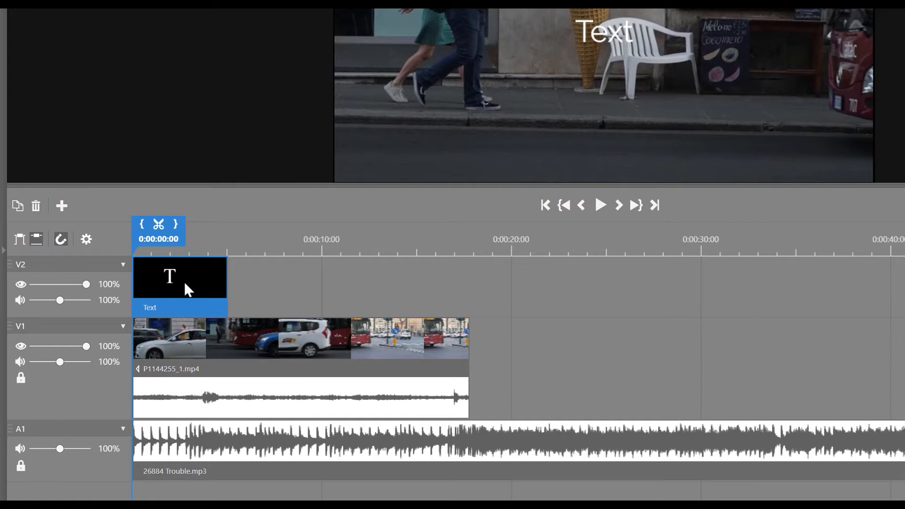
mouse_move(165, 241)
left_mouse_down()
mouse_move(331, 217)
mouse_move(161, 250)
left_mouse_up()
Add four more video tracks, V3 to V6, to the timeline
left_click(86, 239)
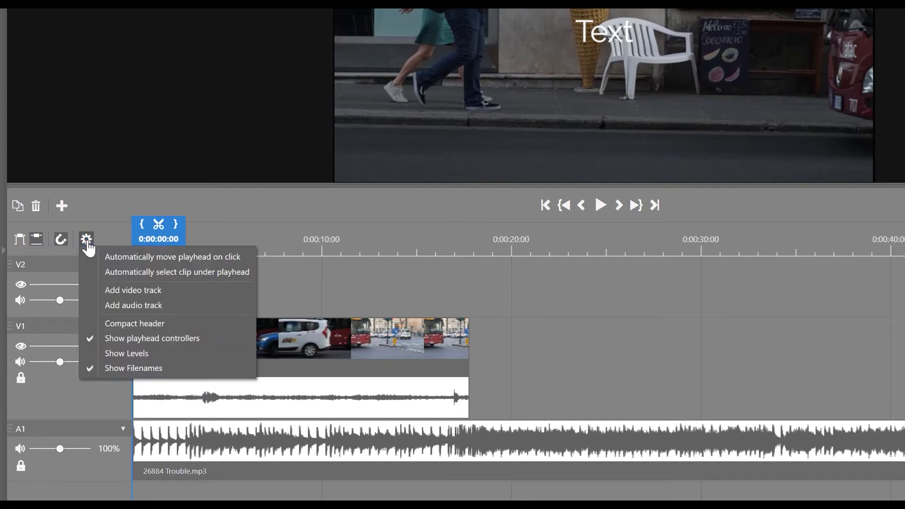
left_click(122, 293)
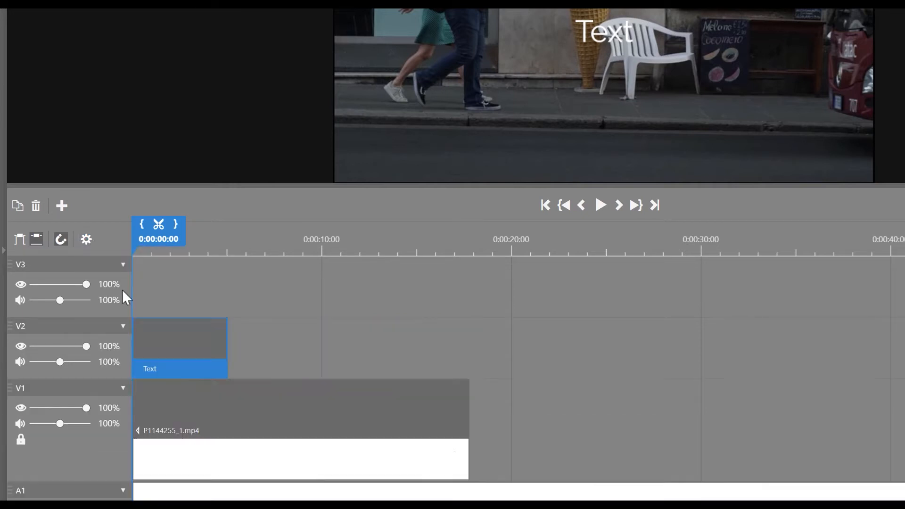
left_click(86, 240)
left_click(113, 288)
left_click(86, 240)
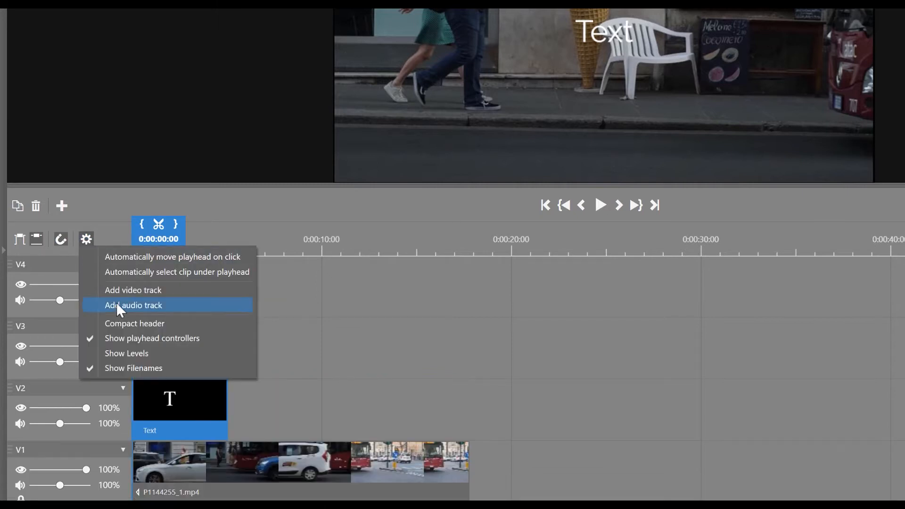
left_click(114, 289)
left_click(86, 240)
left_click(113, 283)
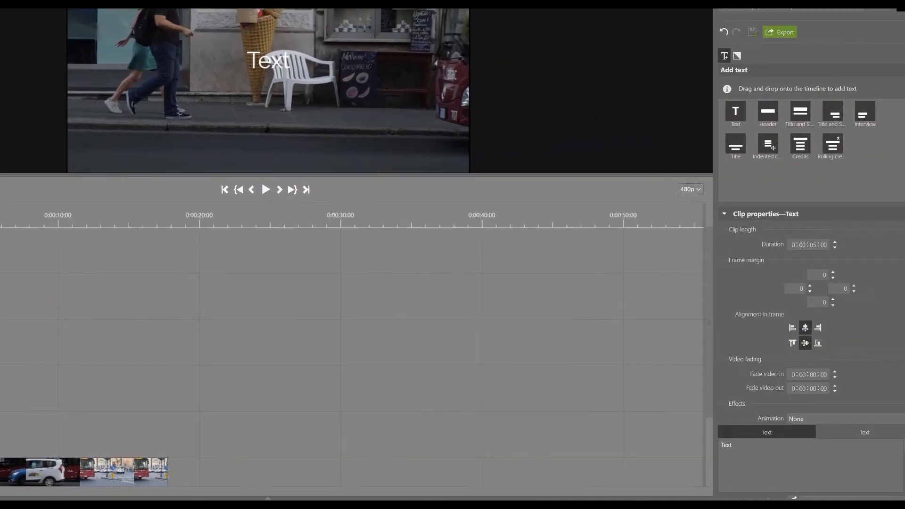
Replace the text clip's default wording with the letter I
left_click_drag(897, 183, 900, 303)
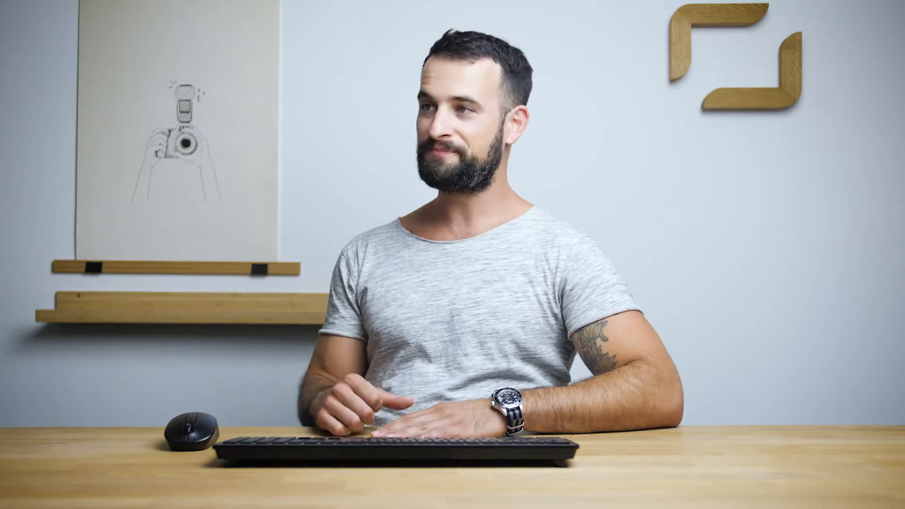
double_click(738, 293)
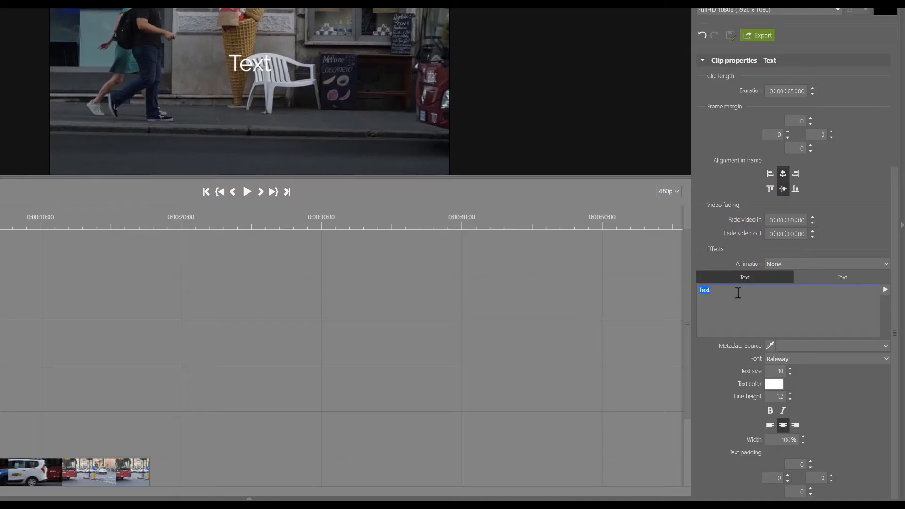
key("BackSpace")
Set the letter's text size to 40 and its font to Didot
double_click(781, 371)
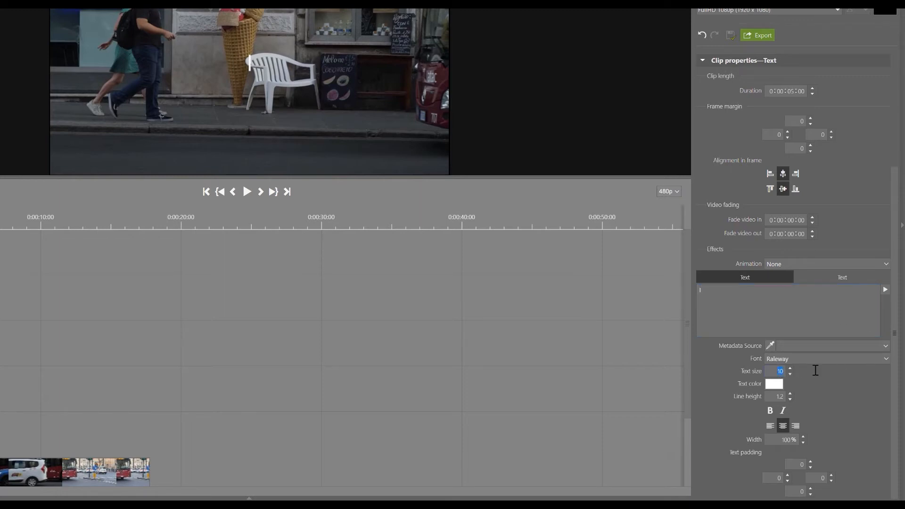
type("40")
left_click(887, 361)
key("d")
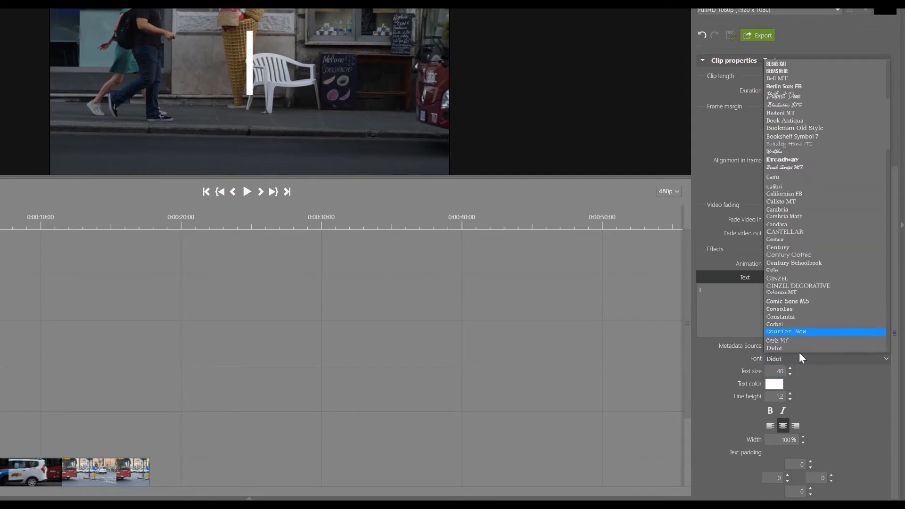
left_click(799, 331)
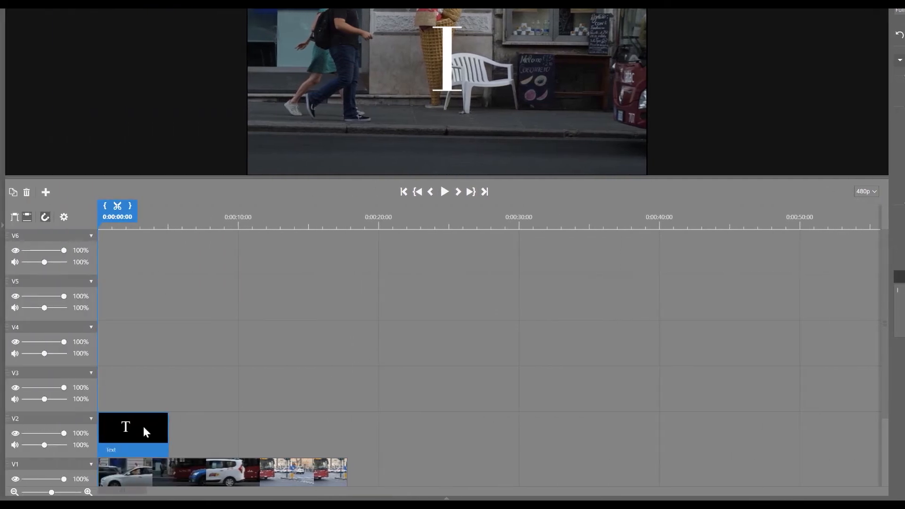
Duplicate the I text clip four times along track V2 and change the second clip's letter to T
left_click_drag(141, 431, 513, 429)
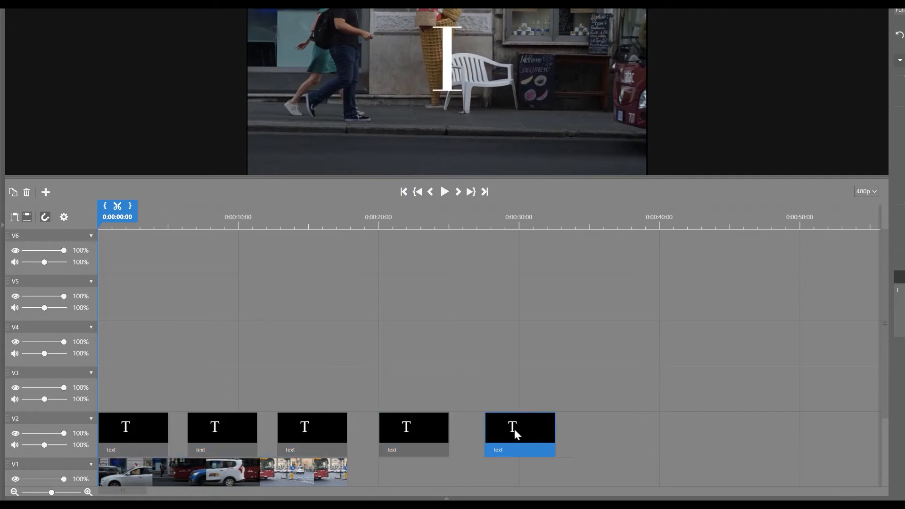
left_click(238, 431)
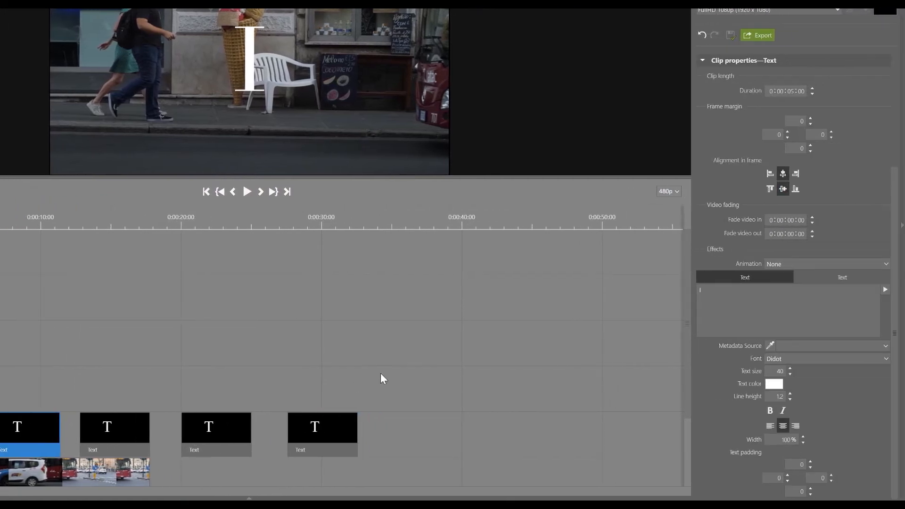
left_click(725, 295)
Change the letters of the third, fourth and fifth text clips to A, L and Y
left_click_drag(19, 225, 116, 227)
left_click(115, 430)
left_click_drag(749, 294, 676, 294)
type("A")
left_click(220, 227)
left_click(215, 432)
left_click_drag(736, 294, 592, 294)
type("L")
left_click(342, 226)
left_click(320, 434)
left_click_drag(746, 323, 680, 336)
type("Y")
Move the T, A, L and Y clips onto tracks V3 to V6, staggered so each starts after the previous letter
left_click(424, 370)
left_click_drag(368, 216, 214, 400)
left_click_drag(229, 440, 159, 395)
left_click_drag(320, 431, 194, 336)
left_click_drag(426, 428, 217, 291)
left_click_drag(545, 441, 264, 262)
left_click_drag(238, 217, 169, 217)
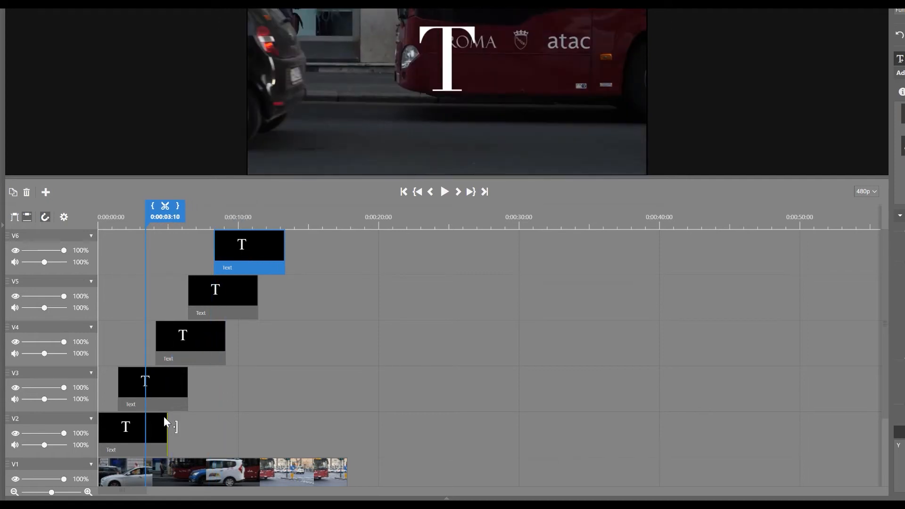
Extend all five letter clips on V2 to V6 so they end together at about 14 seconds
left_click_drag(168, 420, 300, 422)
left_click_drag(184, 378, 287, 381)
left_click_drag(224, 335, 300, 340)
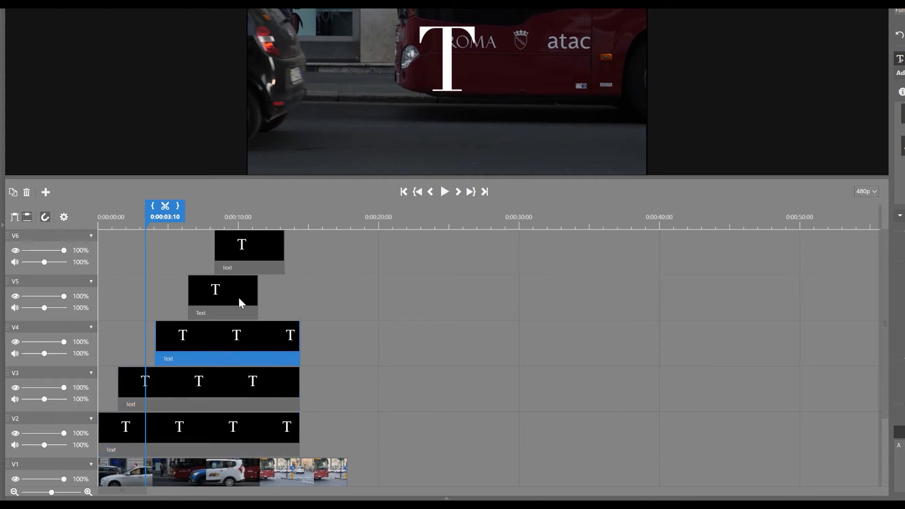
left_click_drag(257, 297, 300, 297)
left_click_drag(280, 242, 299, 242)
Set the left frame margin to -94 for the I clip and -35 for the T clip
left_click_drag(173, 218, 201, 249)
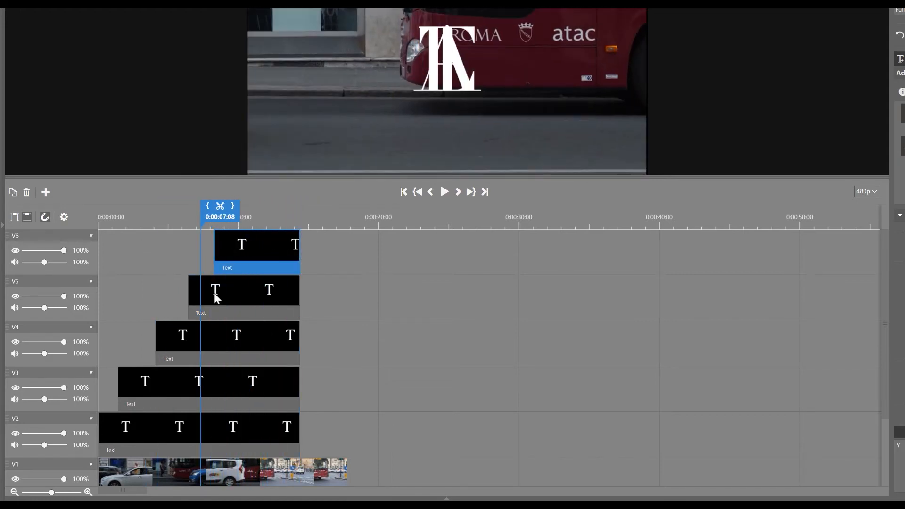
left_click(213, 375)
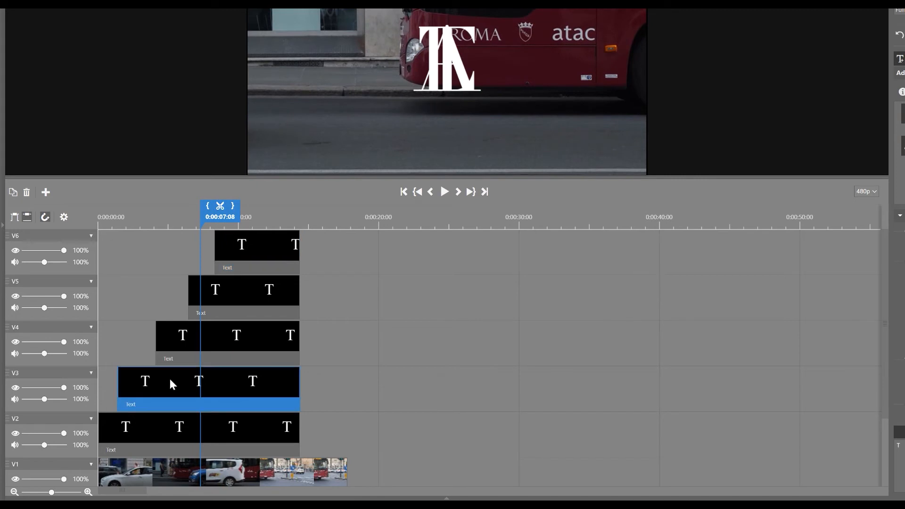
left_click(177, 423)
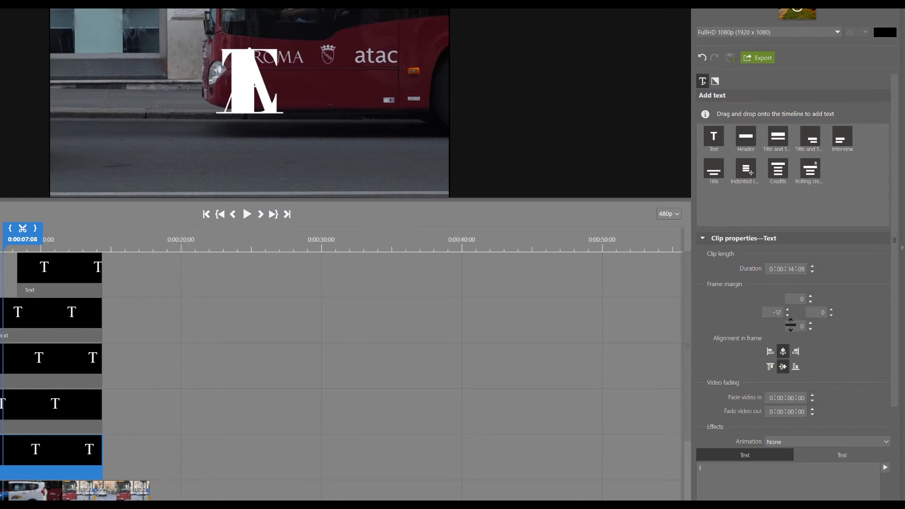
left_click_drag(790, 324, 790, 359)
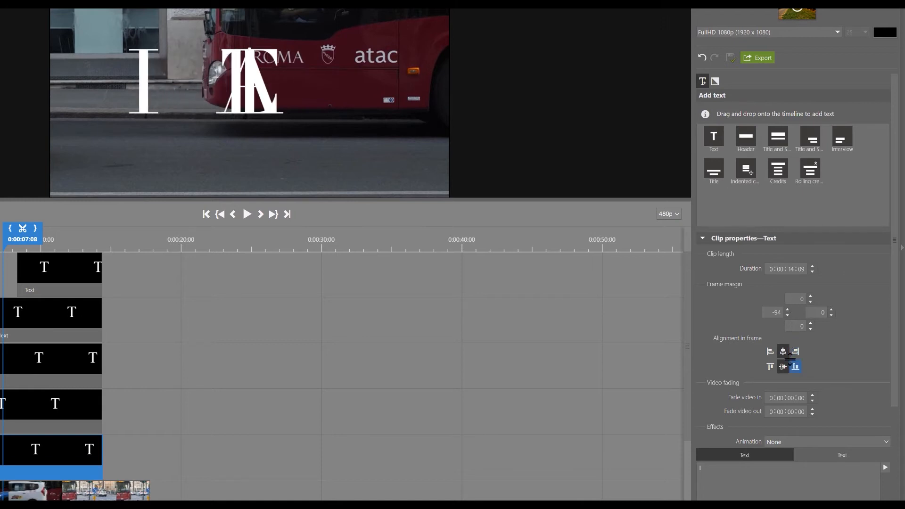
left_click(71, 428)
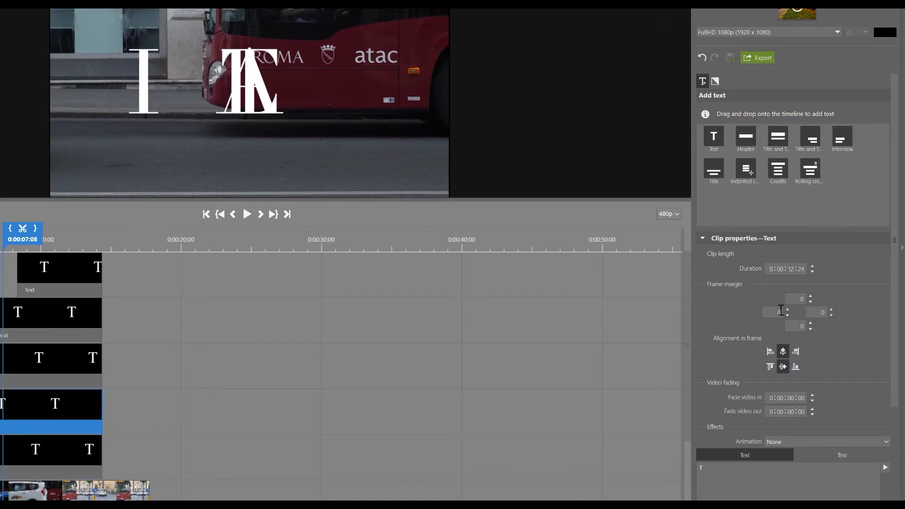
left_click_drag(772, 308, 785, 330)
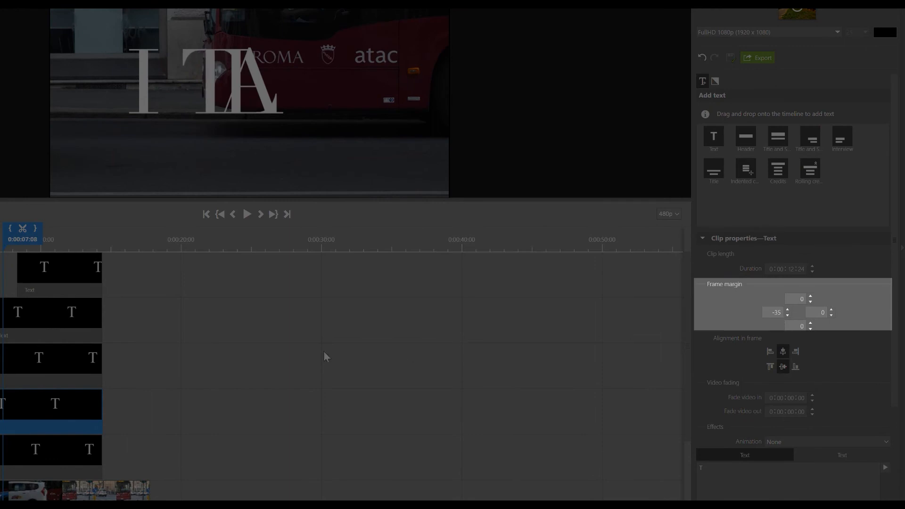
Set the left frame margin to 19 for the A clip, 84 for the L clip and 109 for the Y clip
left_click(52, 358)
left_click_drag(787, 312, 789, 302)
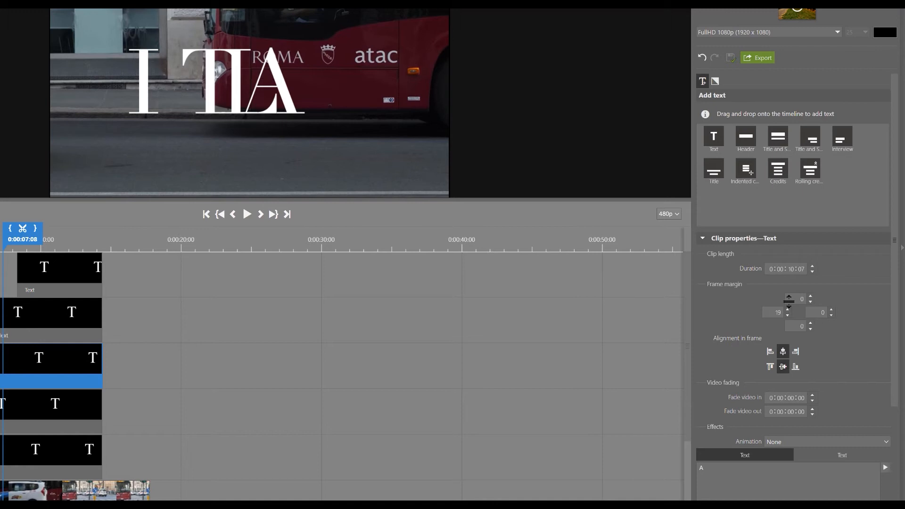
left_click(80, 312)
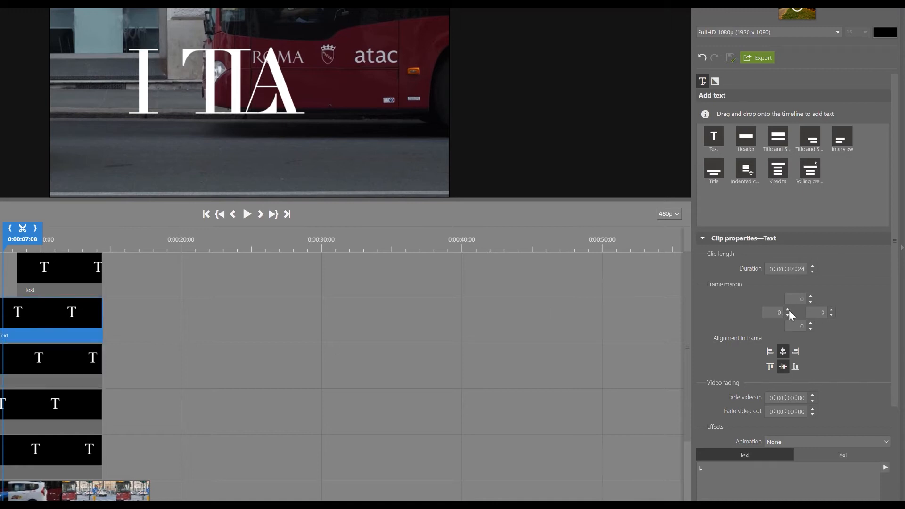
left_click_drag(788, 312, 790, 269)
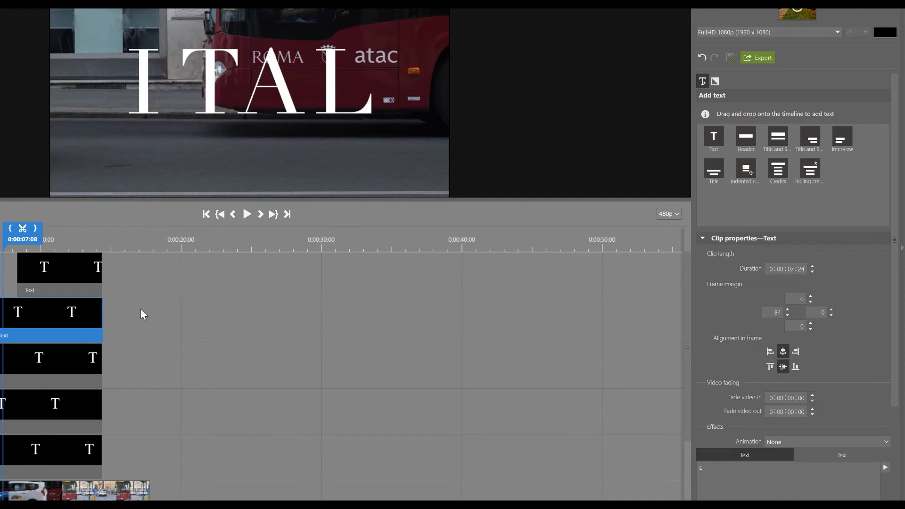
left_click(55, 271)
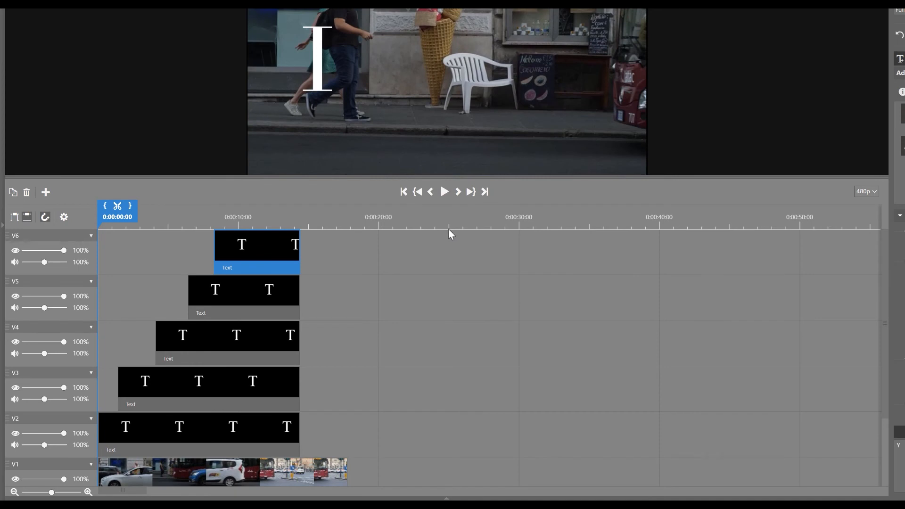
Play back the opening of the letter-by-letter title and return the playhead to the start
left_click(444, 192)
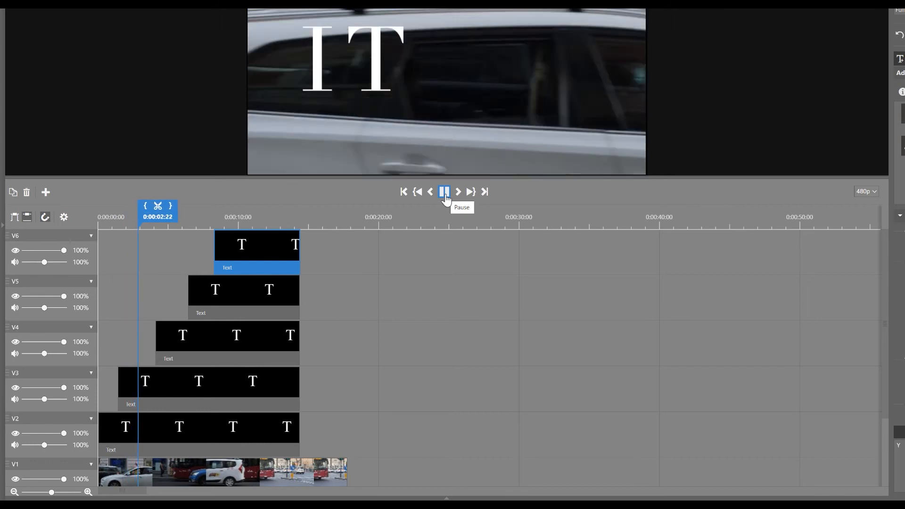
left_click(445, 193)
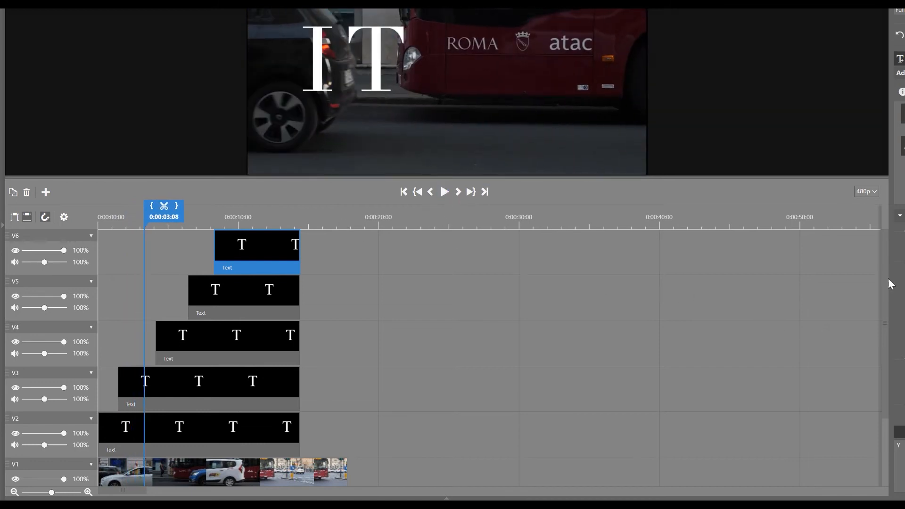
left_click_drag(170, 218, 98, 218)
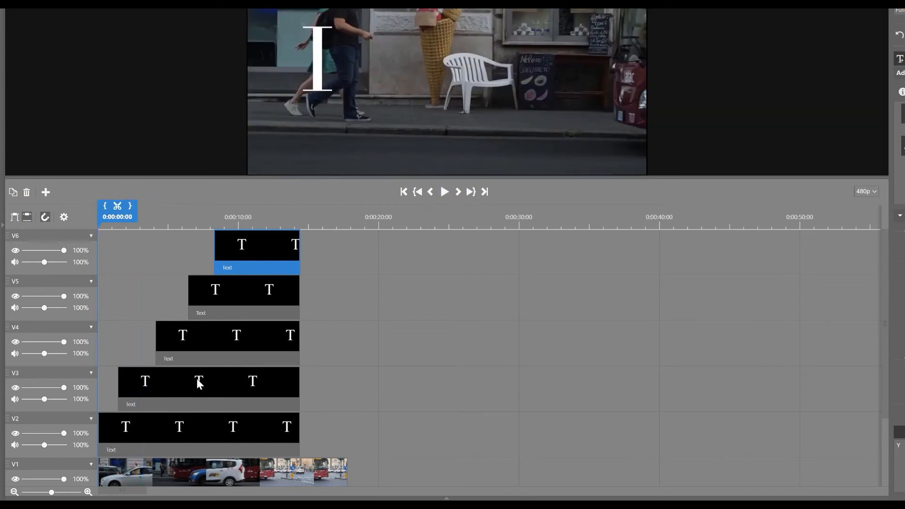
Using the enlarged music waveform, move the start of the T clip to the second beat at 0:00:00:13
mouse_move(196, 383)
left_mouse_down()
mouse_move(182, 382)
mouse_move(196, 384)
left_mouse_up()
left_click_drag(885, 290, 881, 358)
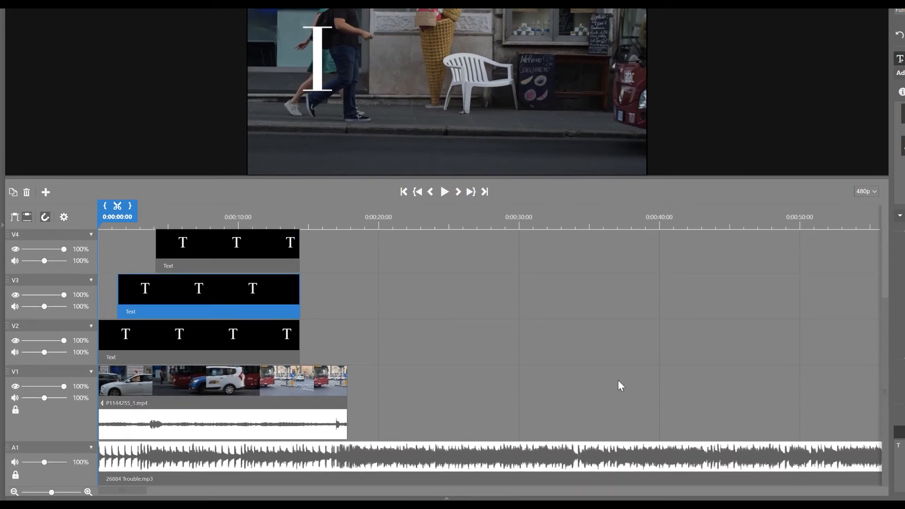
left_click(128, 456)
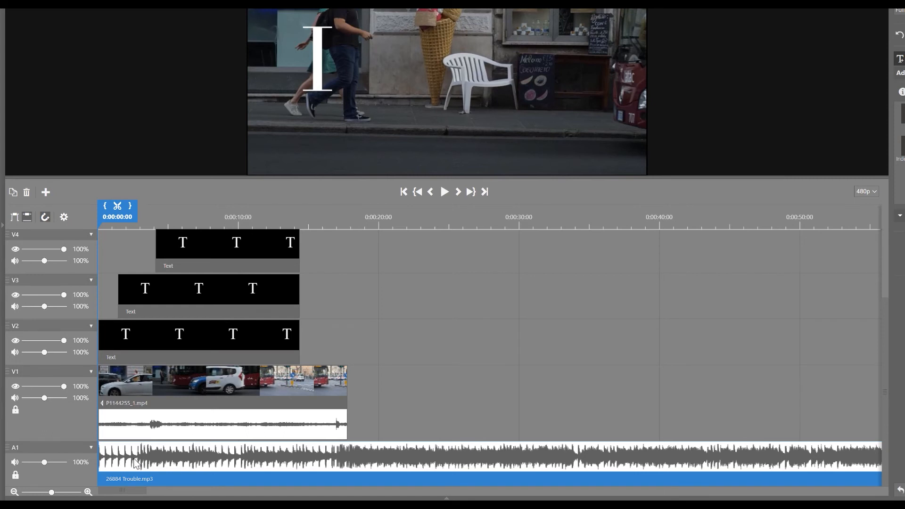
scroll(135, 464, "up", 5)
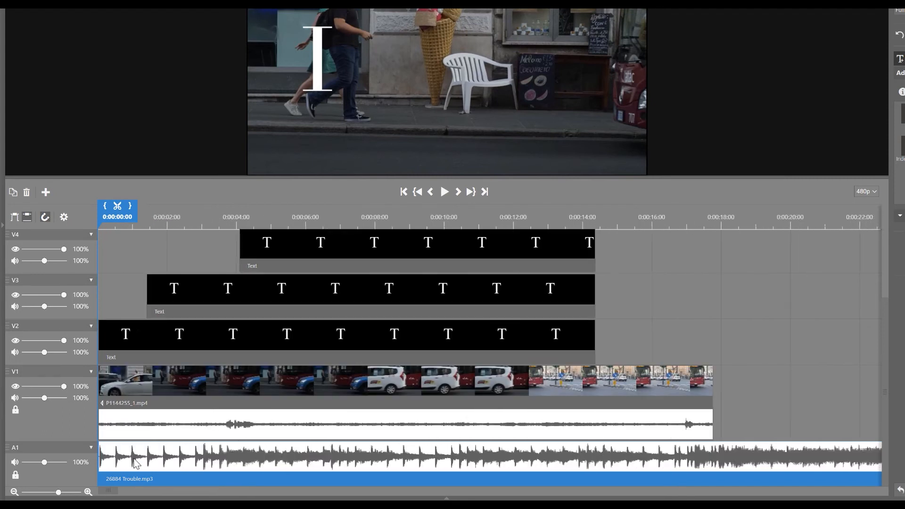
scroll(135, 464, "up", 4)
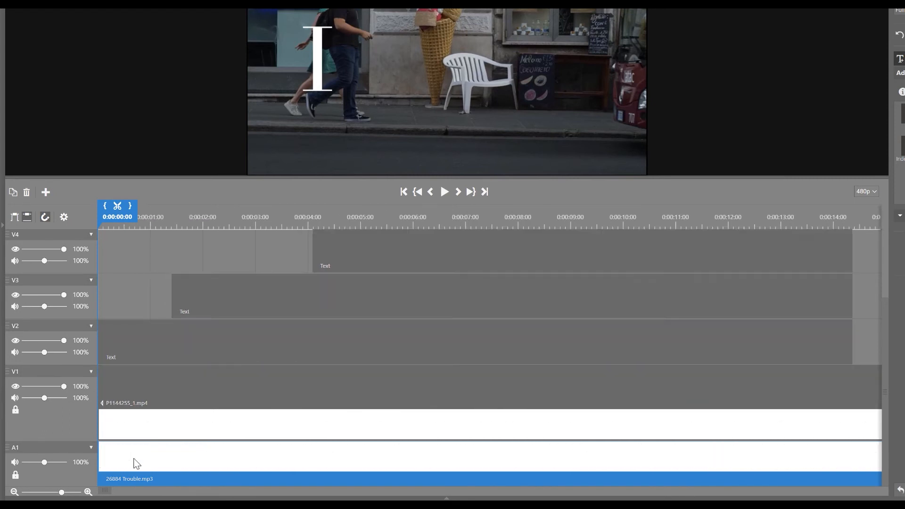
scroll(135, 464, "up", 2)
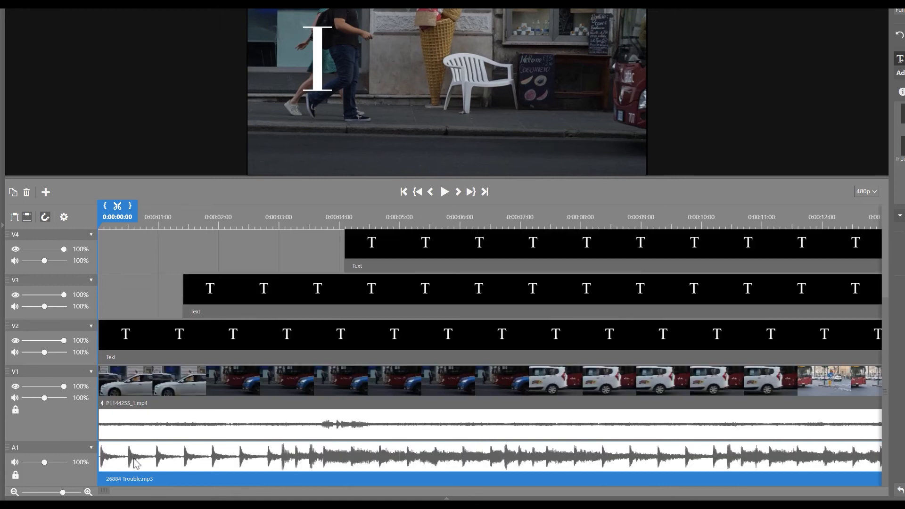
scroll(136, 464, "up", 1)
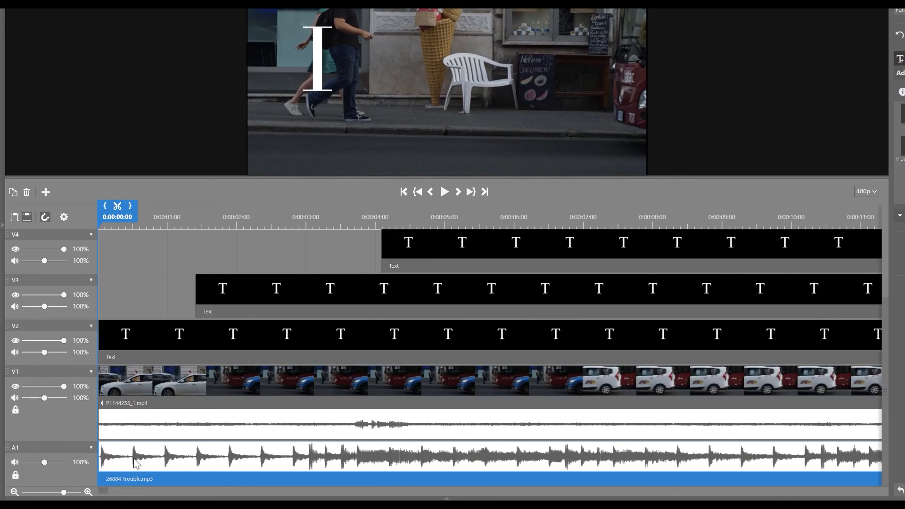
left_click_drag(120, 216, 155, 218)
left_click_drag(273, 296, 202, 296)
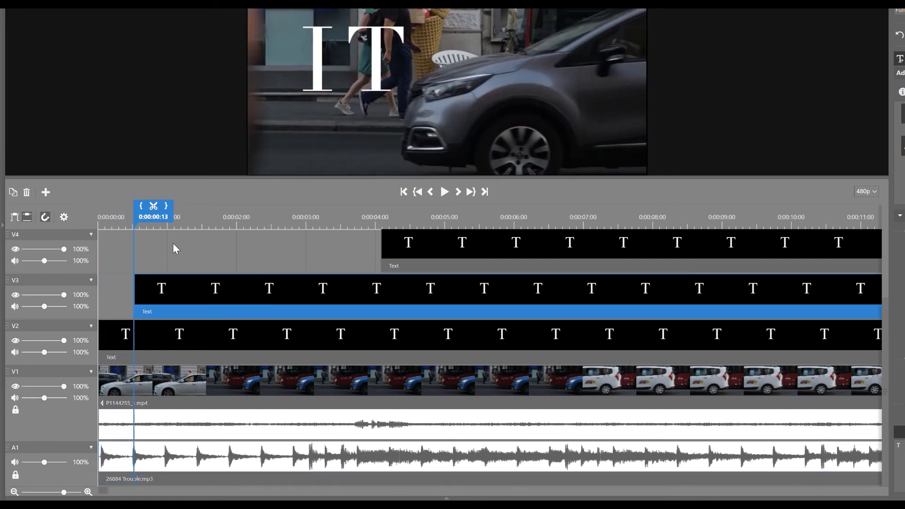
Align the starts of the A, L and Y clips with the next three music beats, L at 0:00:01:11, and preview the title
left_click_drag(462, 264, 243, 256)
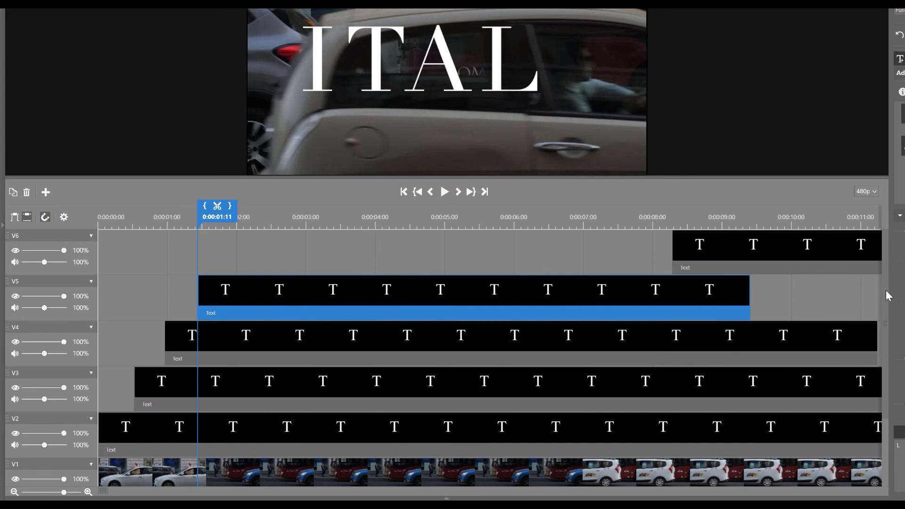
left_click_drag(887, 291, 885, 381)
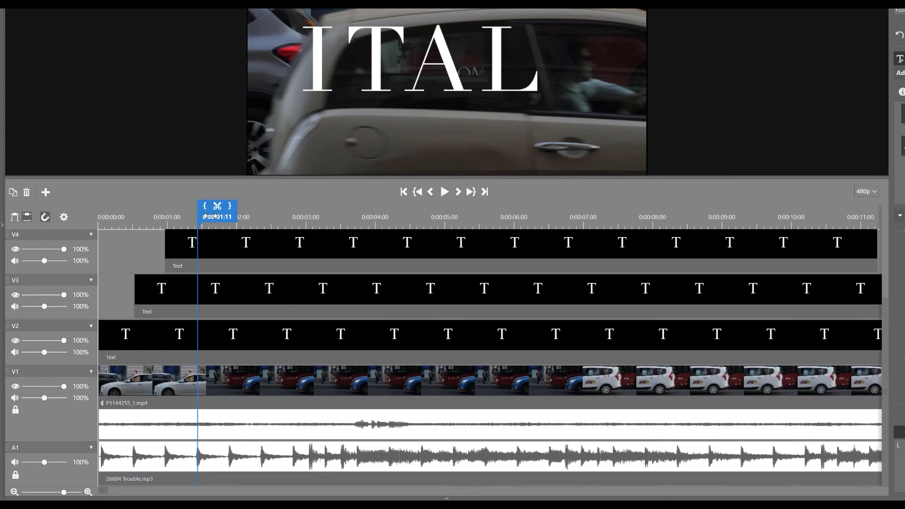
left_click_drag(217, 217, 247, 217)
left_click_drag(885, 306, 885, 235)
left_click_drag(741, 267, 297, 270)
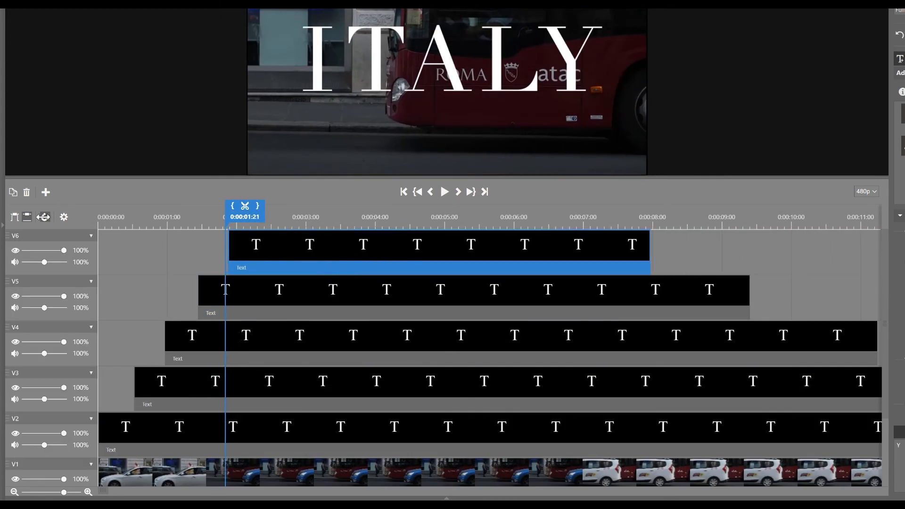
left_click(445, 195)
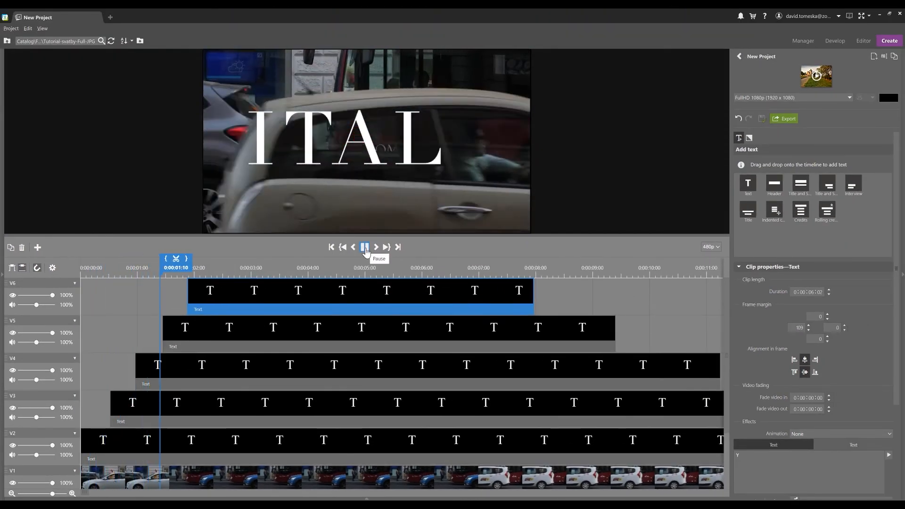
left_click(366, 250)
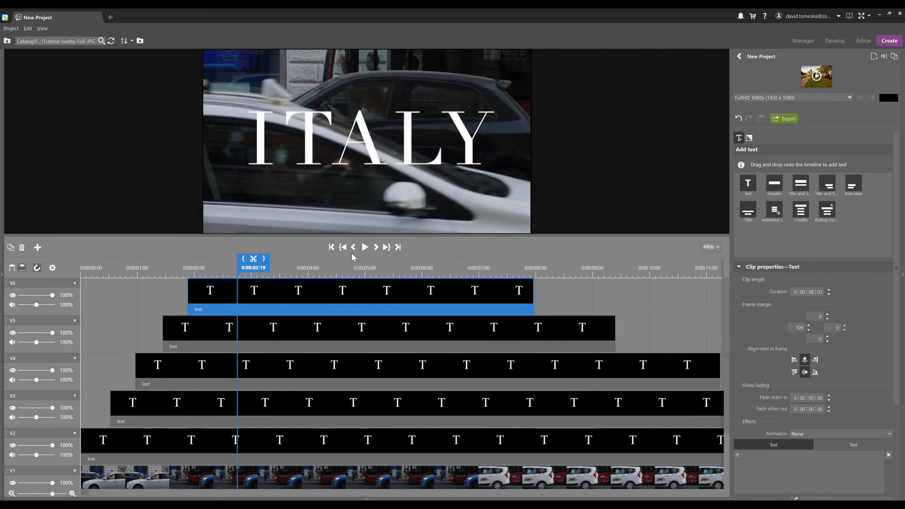